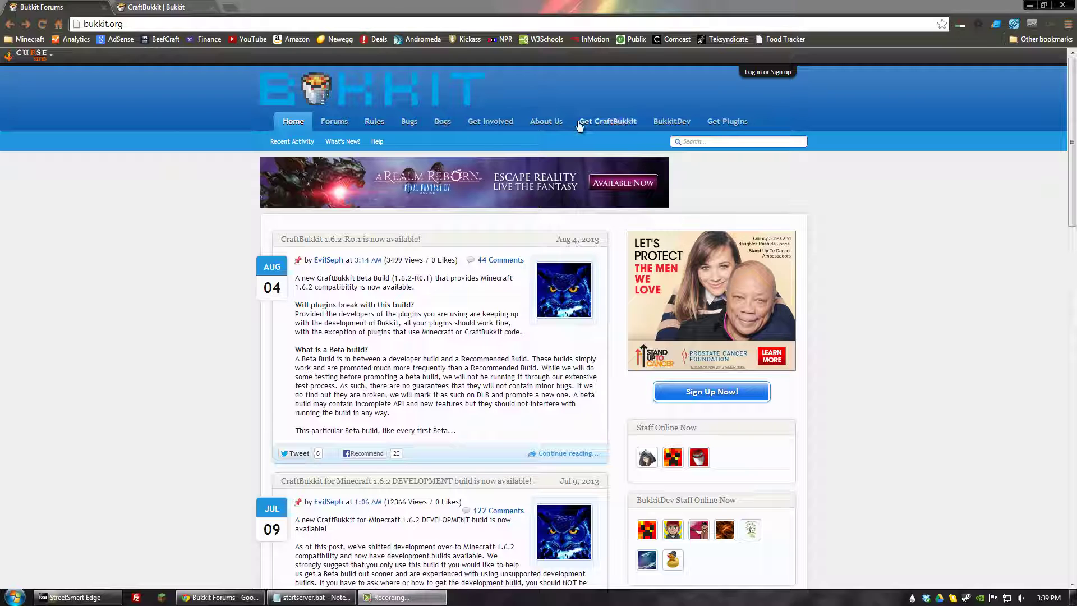
# Open the Bukkit Wiki server guide at its Windows section and cancel saving the outdated 1.5.2 recommended build
pyautogui.click(609, 125)
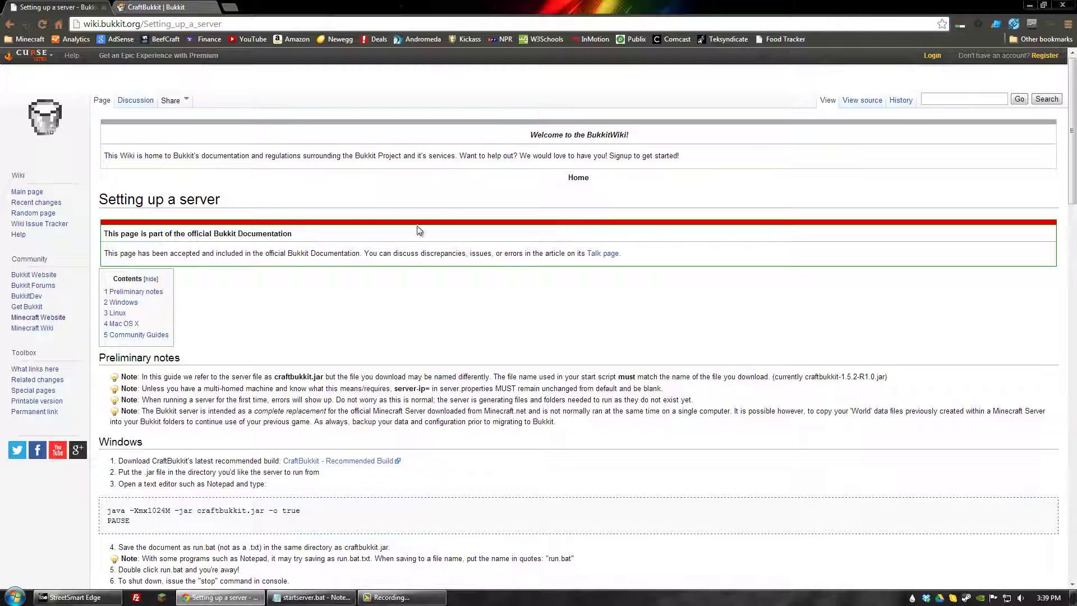
pyautogui.scroll(-4, 244, 458)
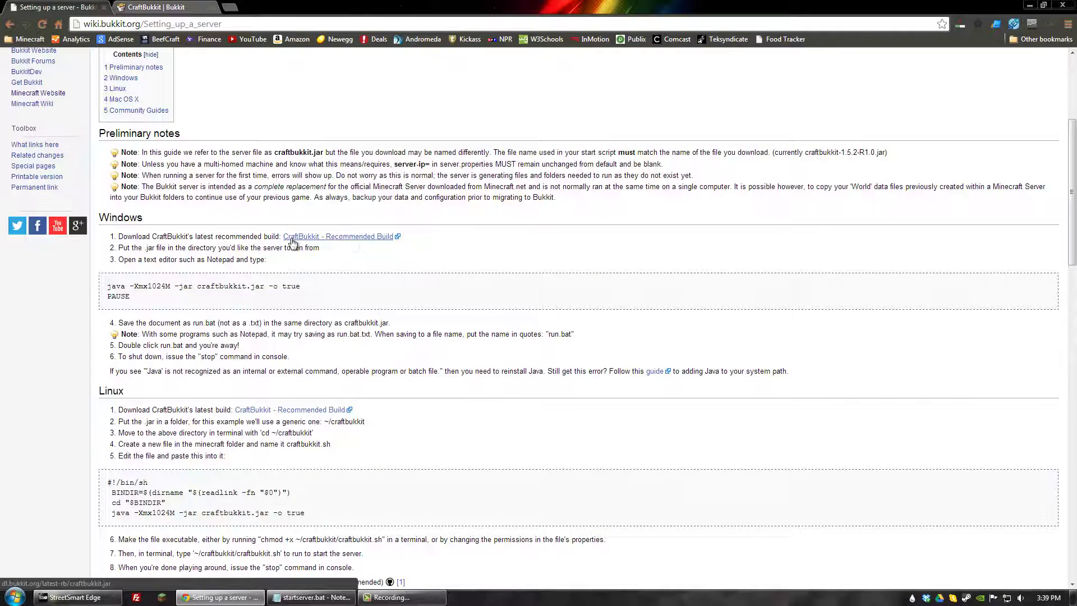
pyautogui.click(345, 240)
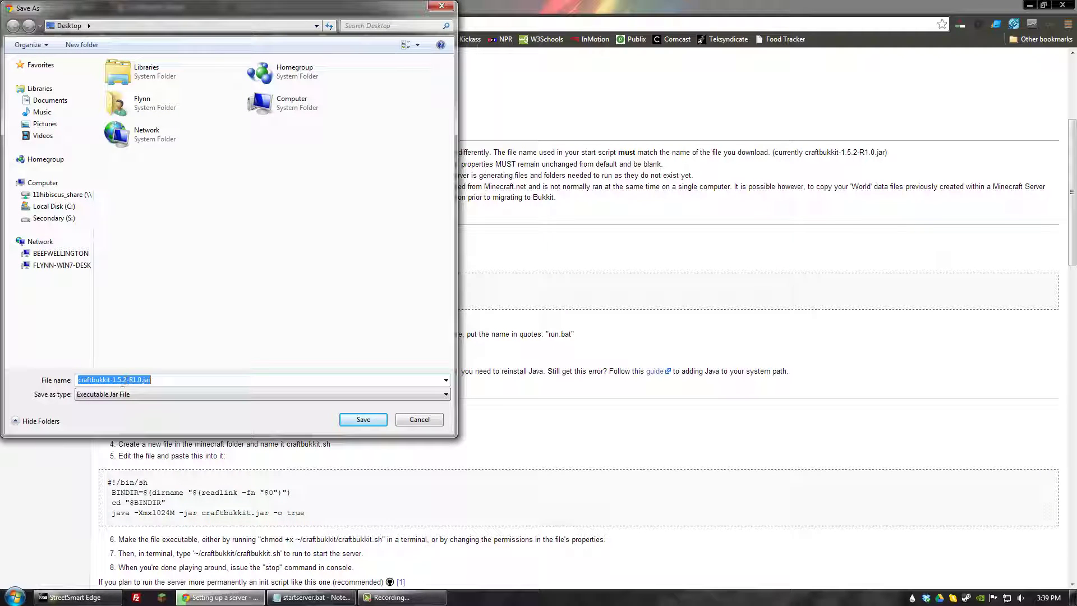
pyautogui.moveTo(113, 381); pyautogui.dragTo(143, 380)
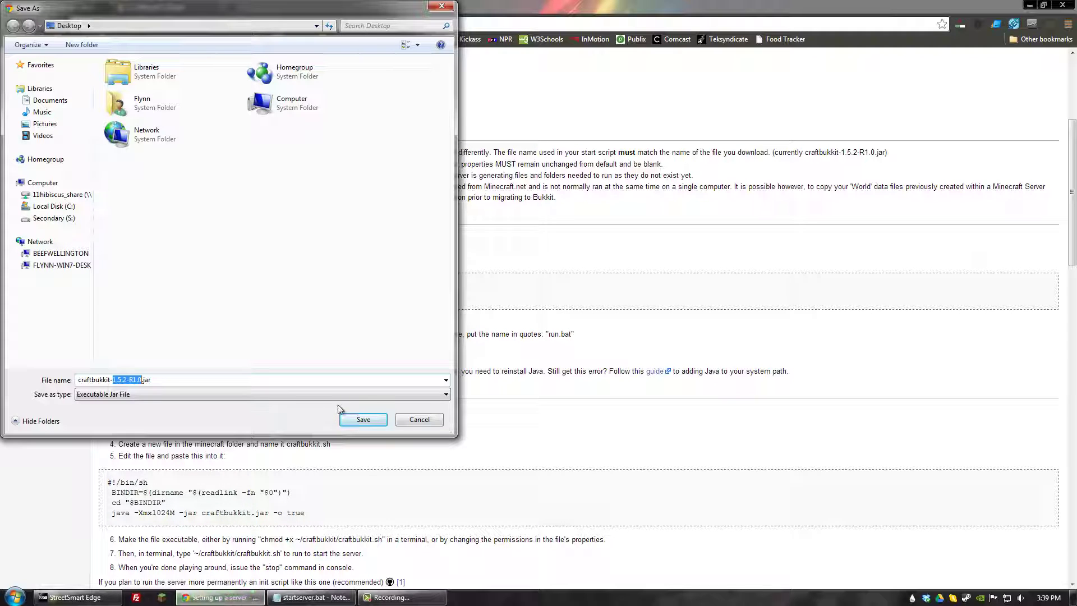
pyautogui.click(415, 421)
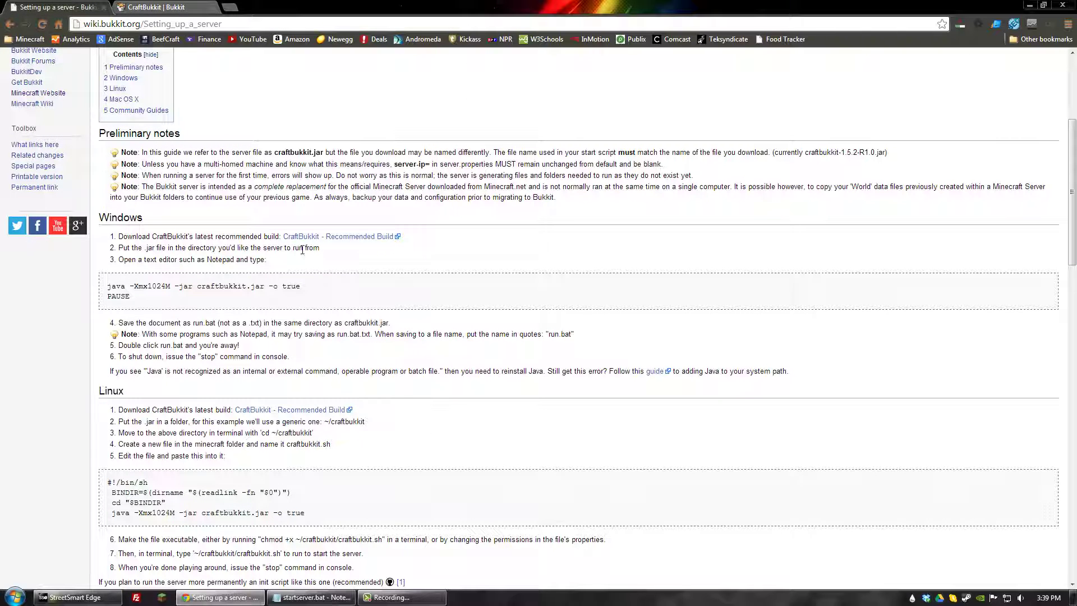
# On dl.bukkit.org, save beta build #2838 (1.6.2-R0.1) to the desktop
pyautogui.click(303, 236)
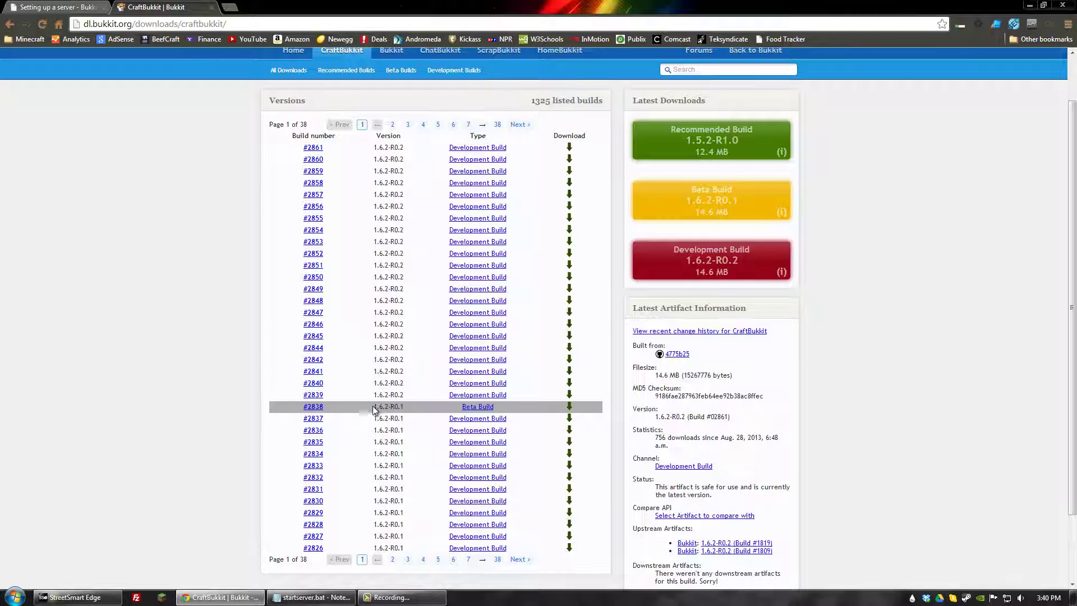
pyautogui.moveTo(374, 408); pyautogui.dragTo(405, 408)
pyautogui.click(392, 403)
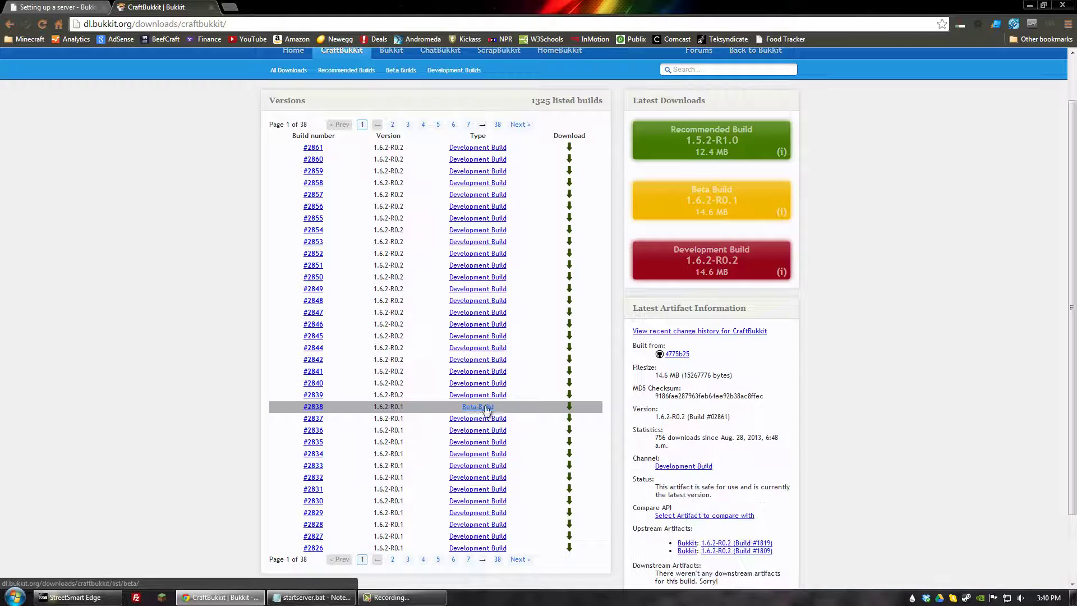
pyautogui.click(570, 408)
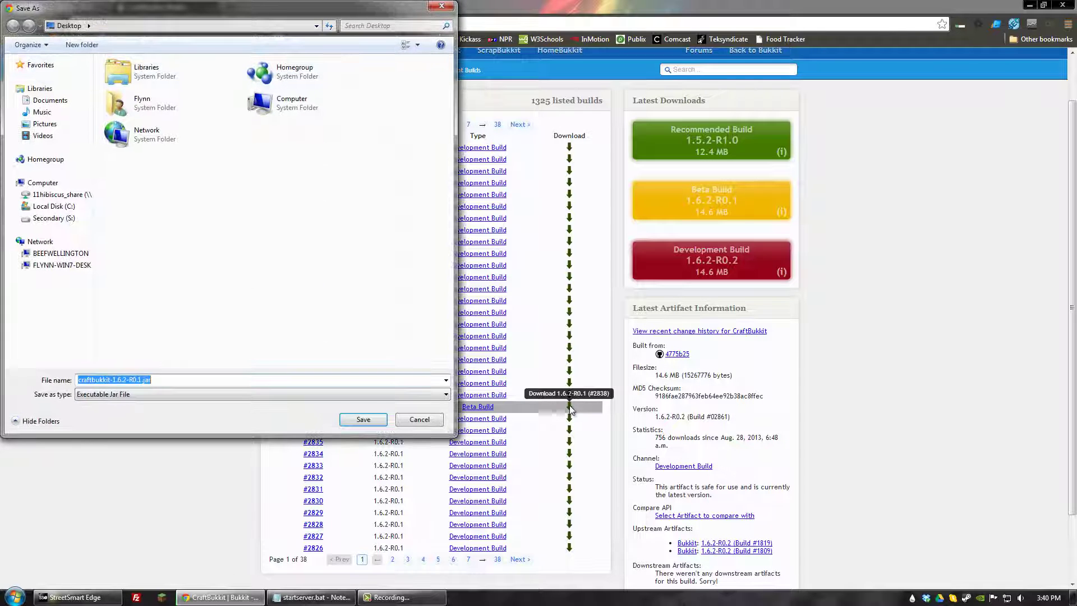
pyautogui.click(375, 421)
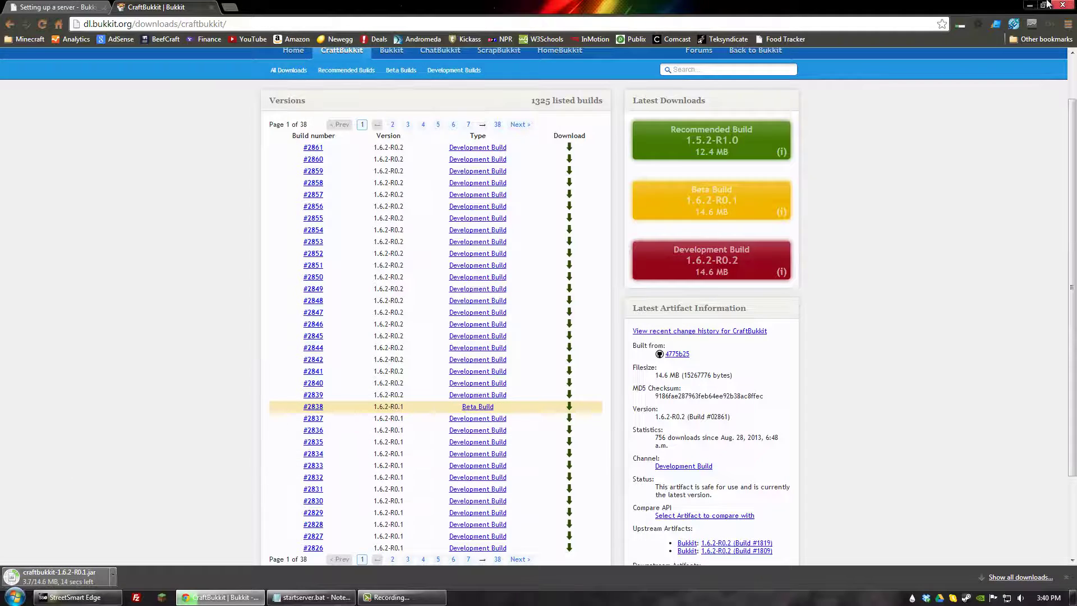
# Minimize Chrome, make a 'bukkit' desktop folder, and move the craftbukkit jar into it
pyautogui.click(1030, 4)
pyautogui.rightClick(201, 187)
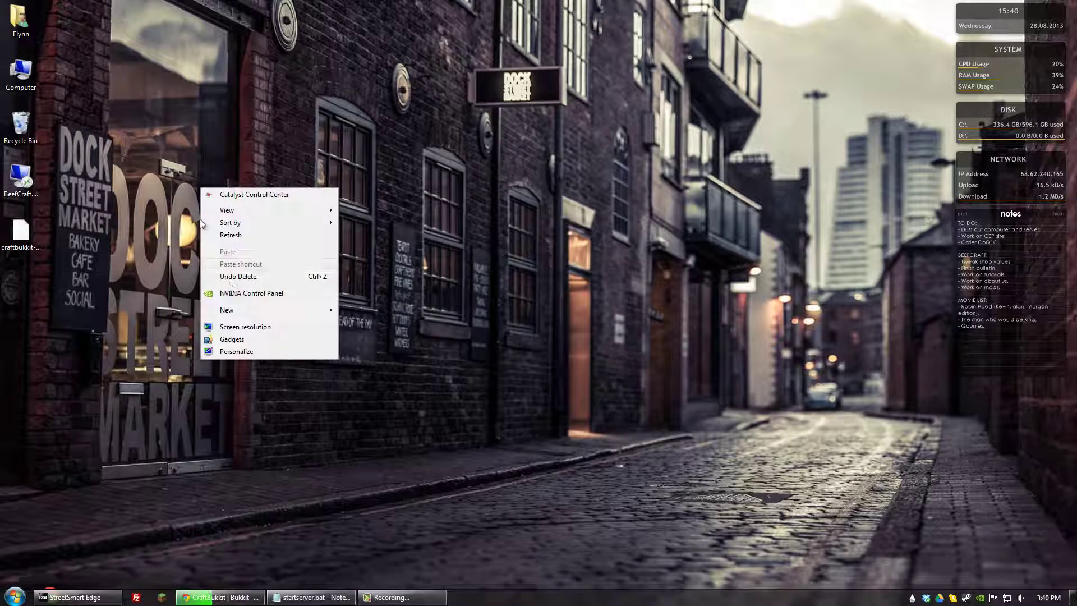
pyautogui.moveTo(303, 312)
pyautogui.click(355, 311)
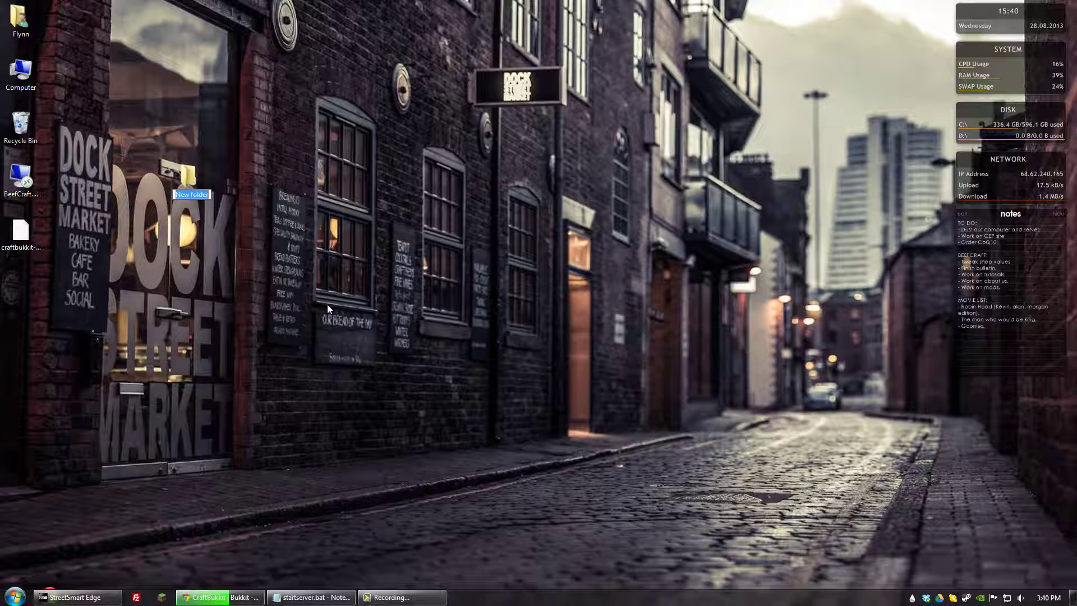
pyautogui.write('bukkit')
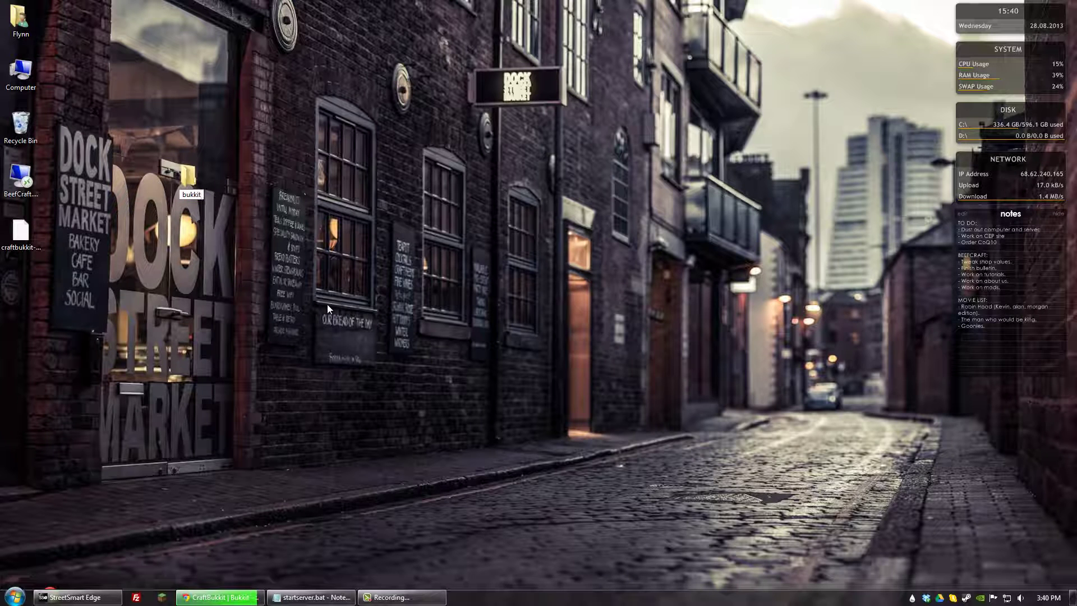
pyautogui.press('Return')
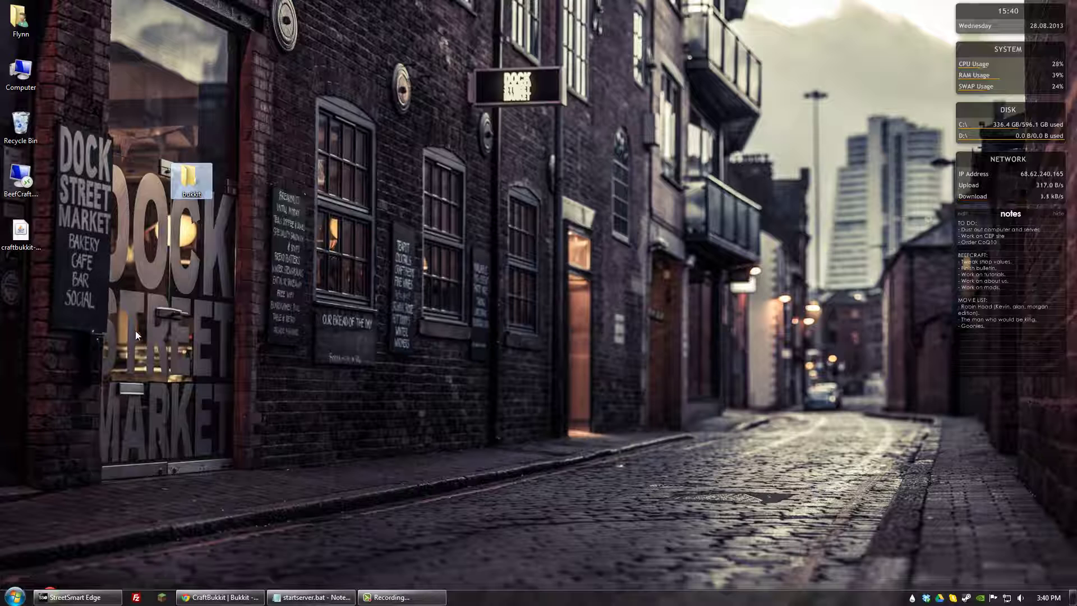
pyautogui.click(32, 232)
pyautogui.moveTo(34, 232); pyautogui.dragTo(193, 178)
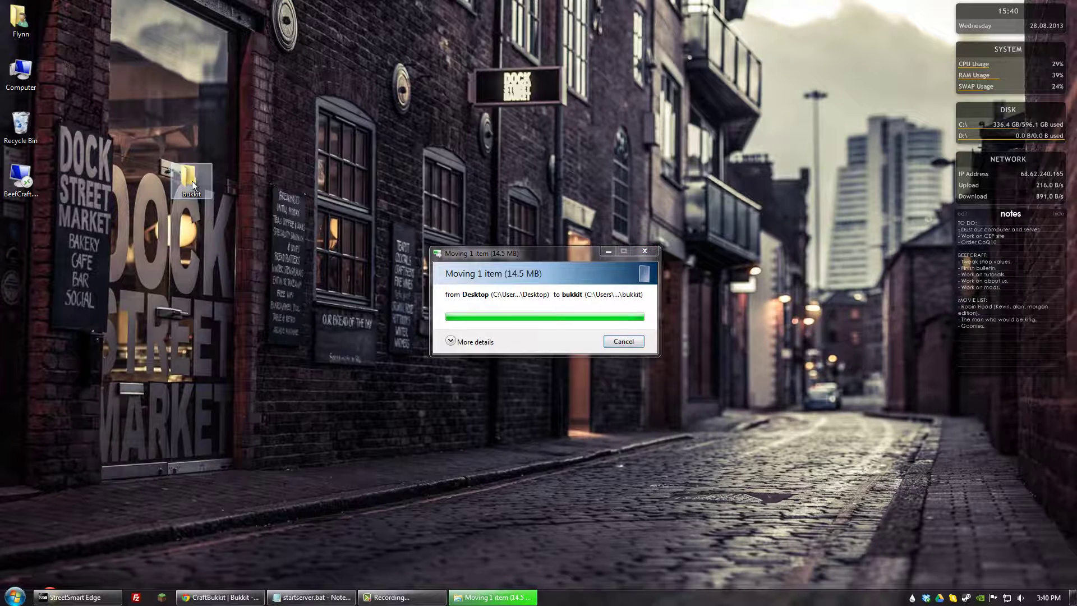
# In the bukkit folder, create a new text document renamed startserver.bat, accepting the extension change
pyautogui.doubleClick(192, 181)
pyautogui.moveTo(743, 73); pyautogui.dragTo(367, 72)
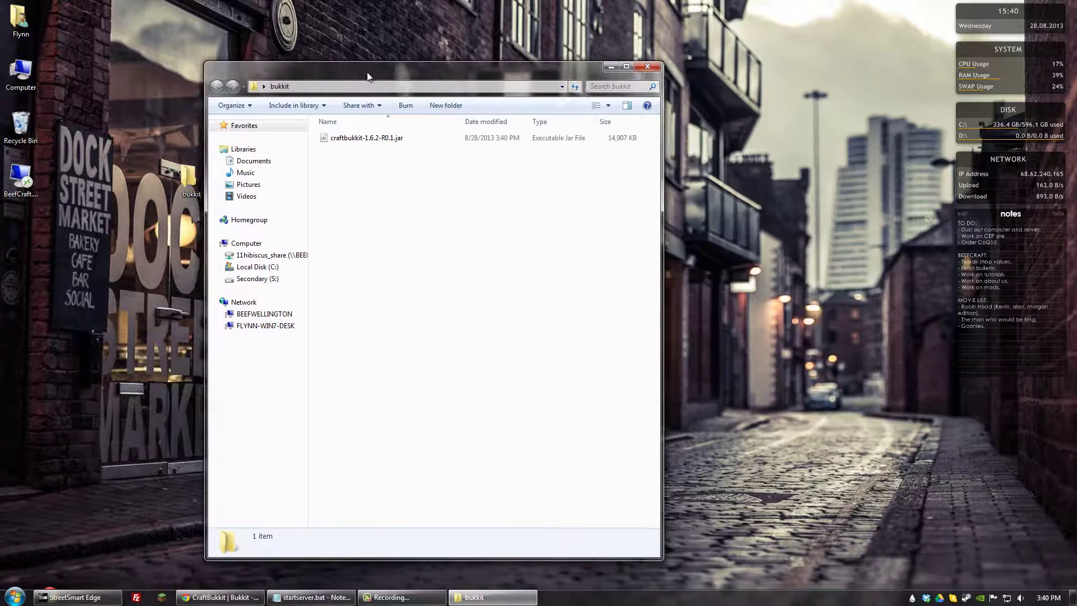
pyautogui.rightClick(369, 221)
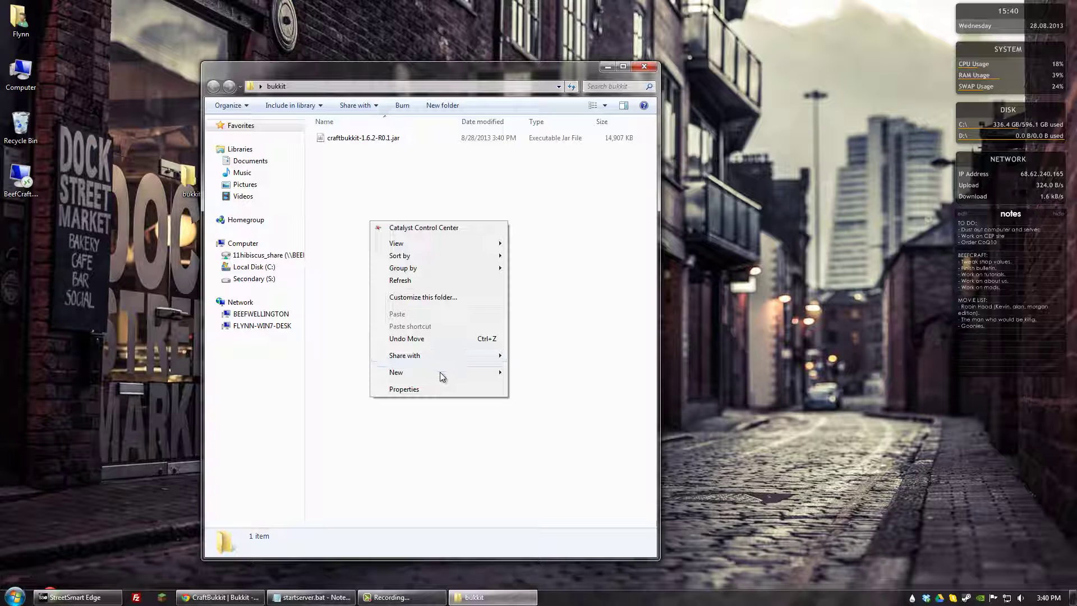
pyautogui.moveTo(444, 372)
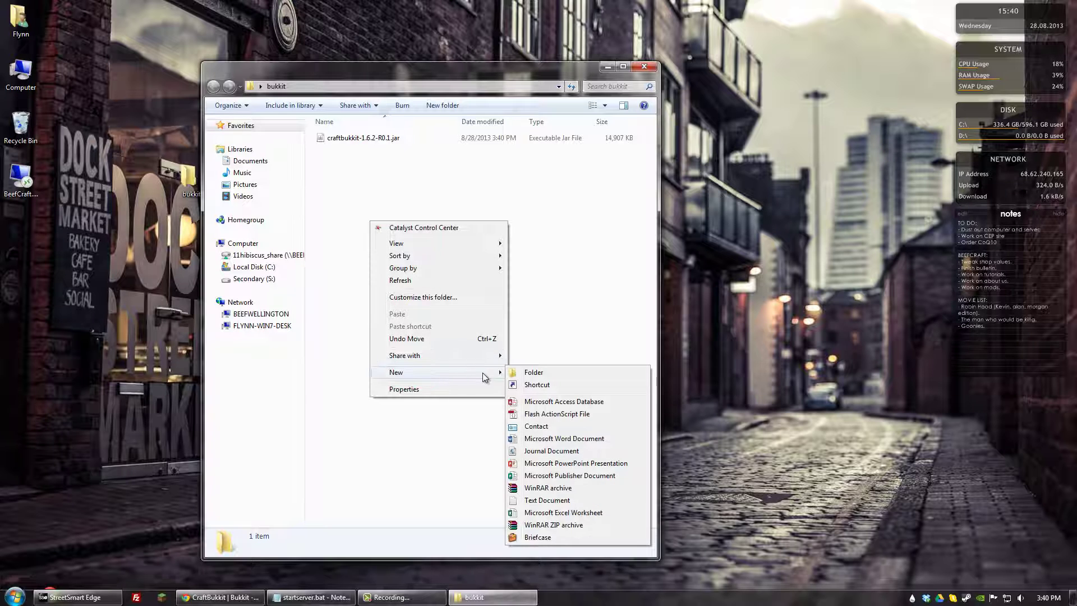
pyautogui.click(548, 500)
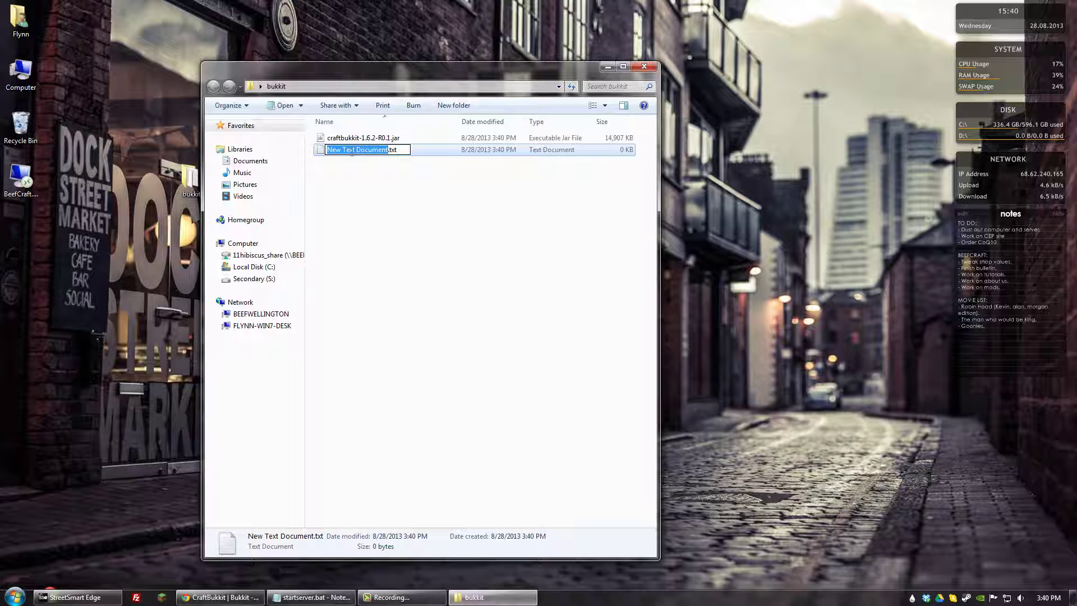
pyautogui.write('startser')
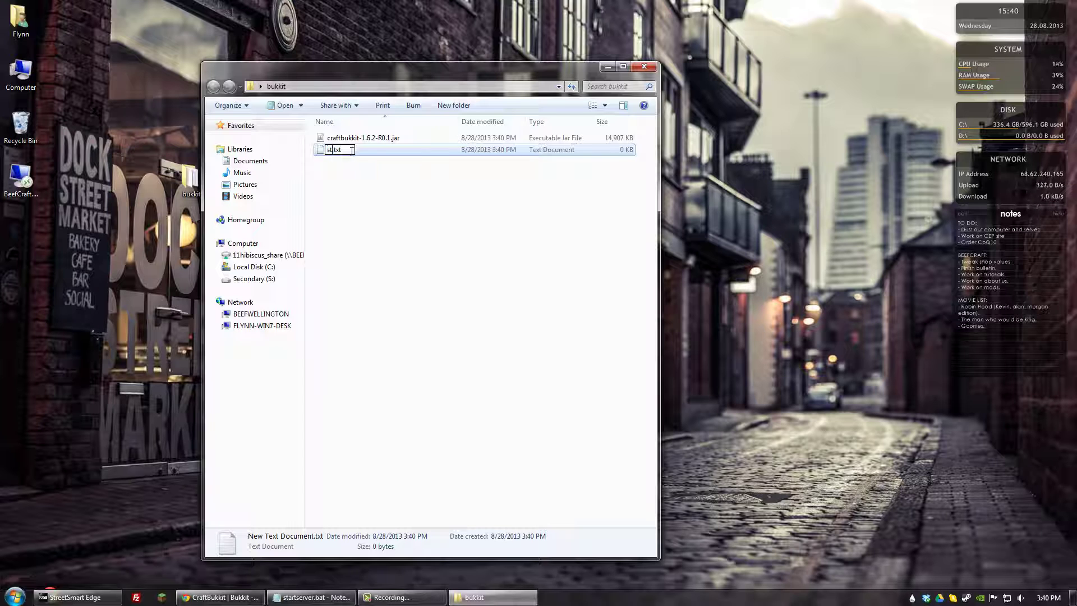
pyautogui.write('ver')
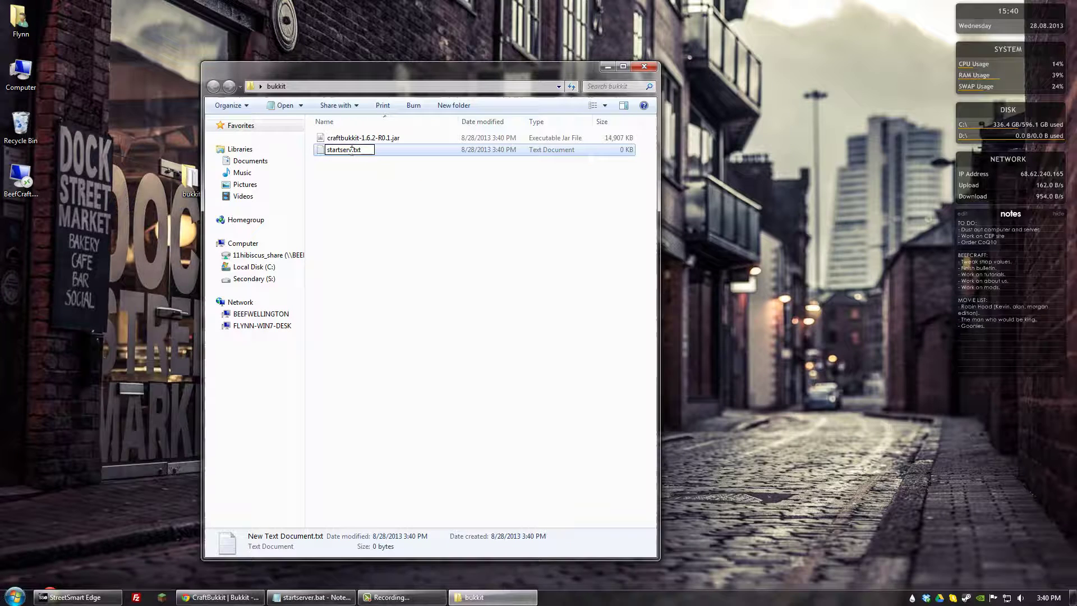
pyautogui.press('Delete')
pyautogui.press('Delete')
pyautogui.press('Delete')
pyautogui.press('Delete')
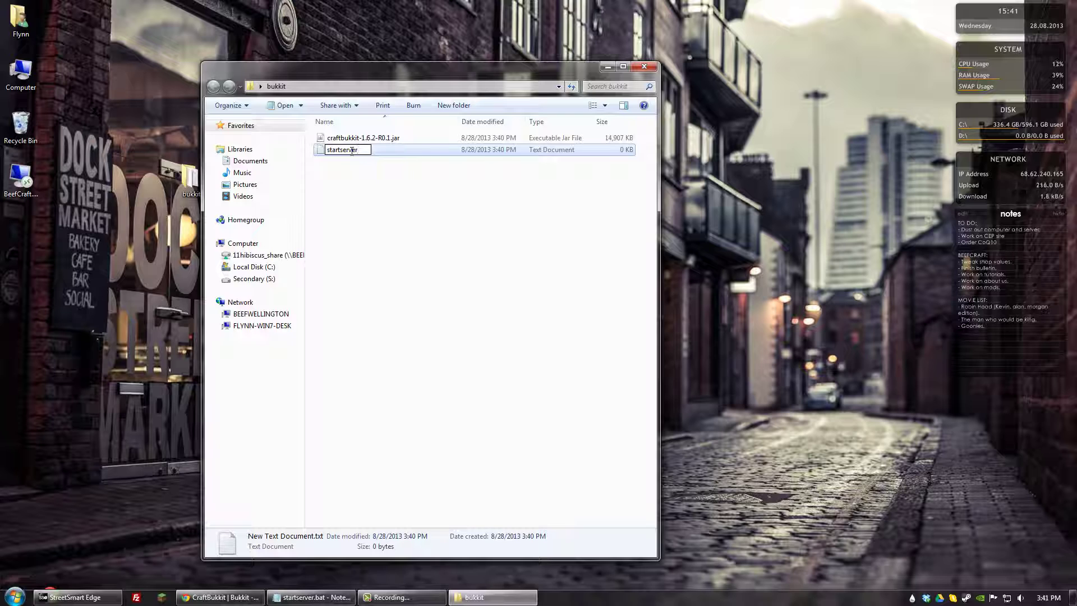
pyautogui.write('.bat')
pyautogui.press('Return')
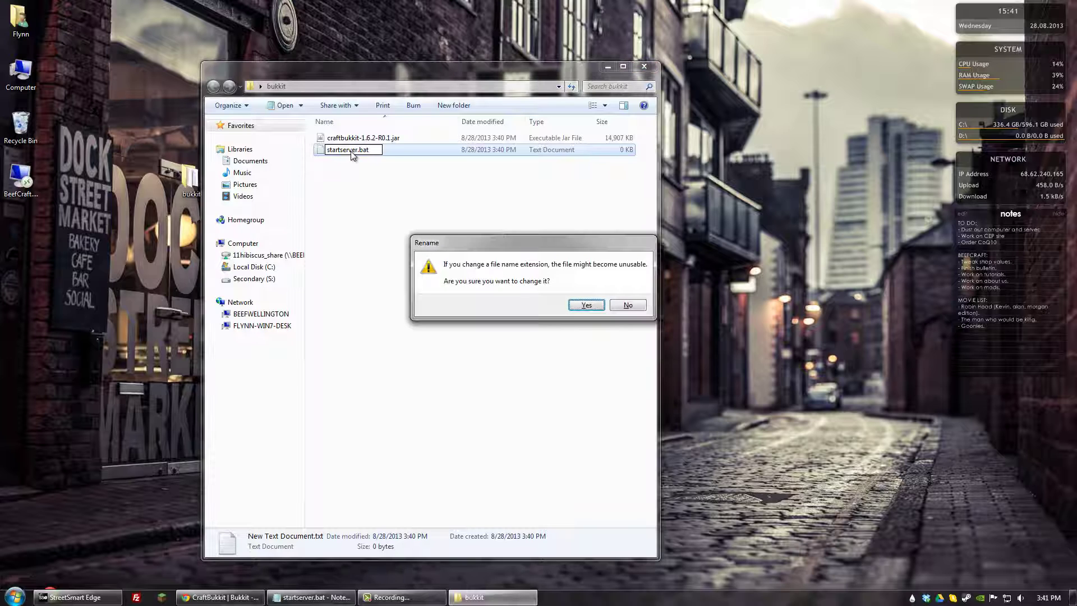
pyautogui.click(588, 306)
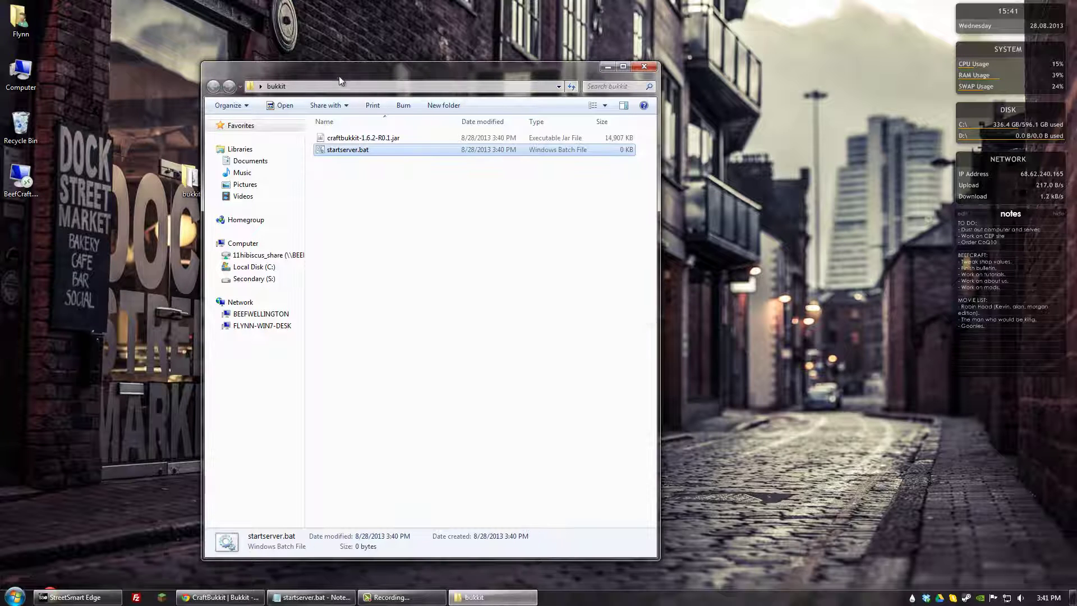
pyautogui.rightClick(338, 152)
# Open startserver.bat for editing in Notepad and move the window to the right
pyautogui.click(362, 169)
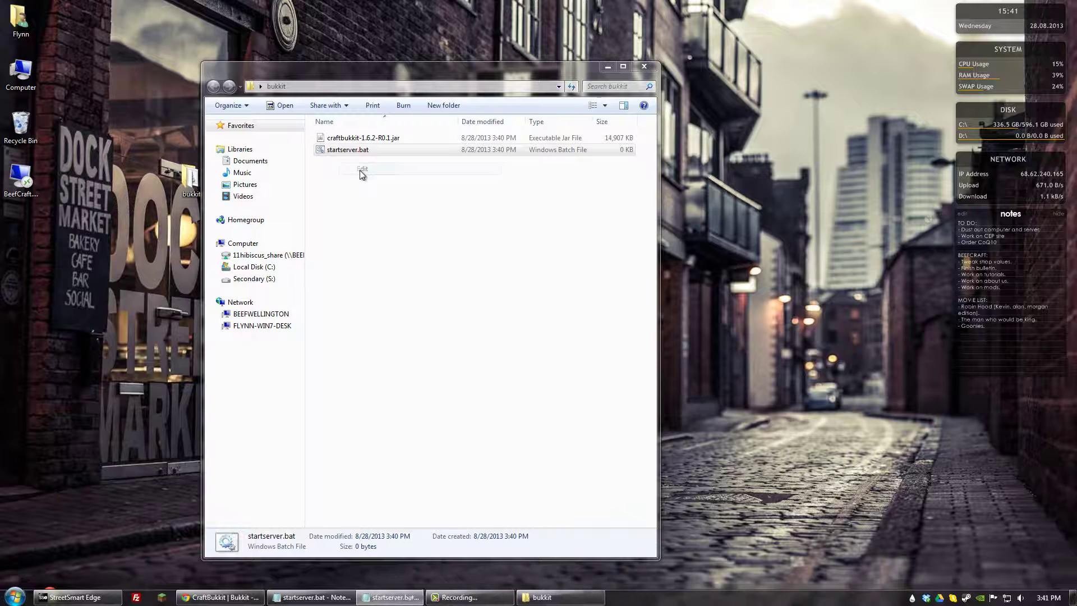
pyautogui.moveTo(181, 109); pyautogui.dragTo(523, 123)
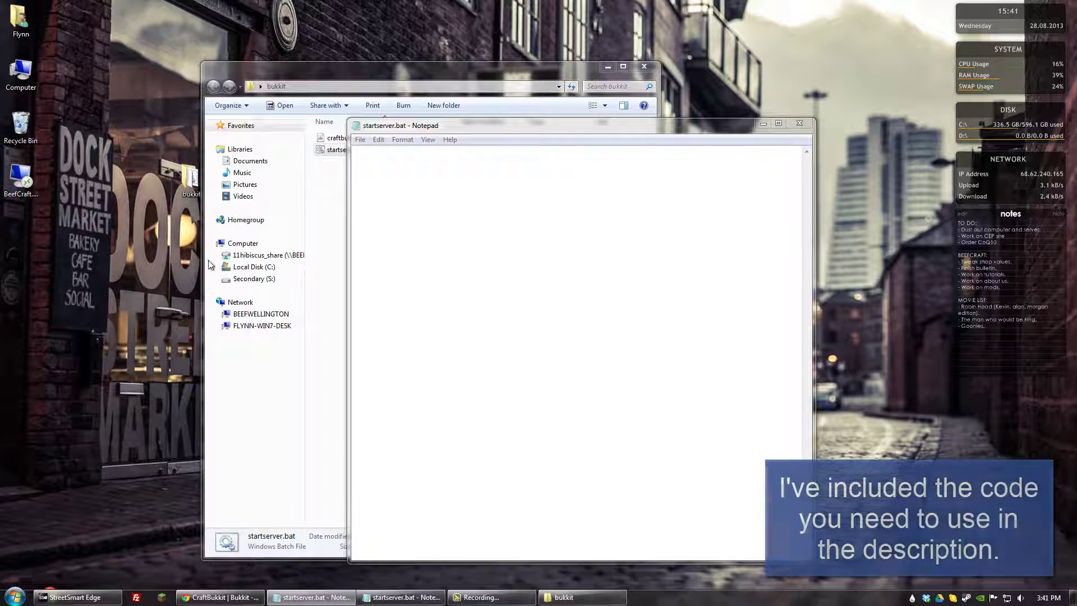
# Paste the 'mkdir rtemp' / 'start /HIGH /B java -Xmx1024M -jar craftbukkit-1.6.2-R0.1.jar' script into startserver.bat
pyautogui.click(517, 234)
pyautogui.write('mkdir rtemp start /HIGH /B java -Xmx1024M -jar craftbukkit-1.6.2-R0.1.jar')
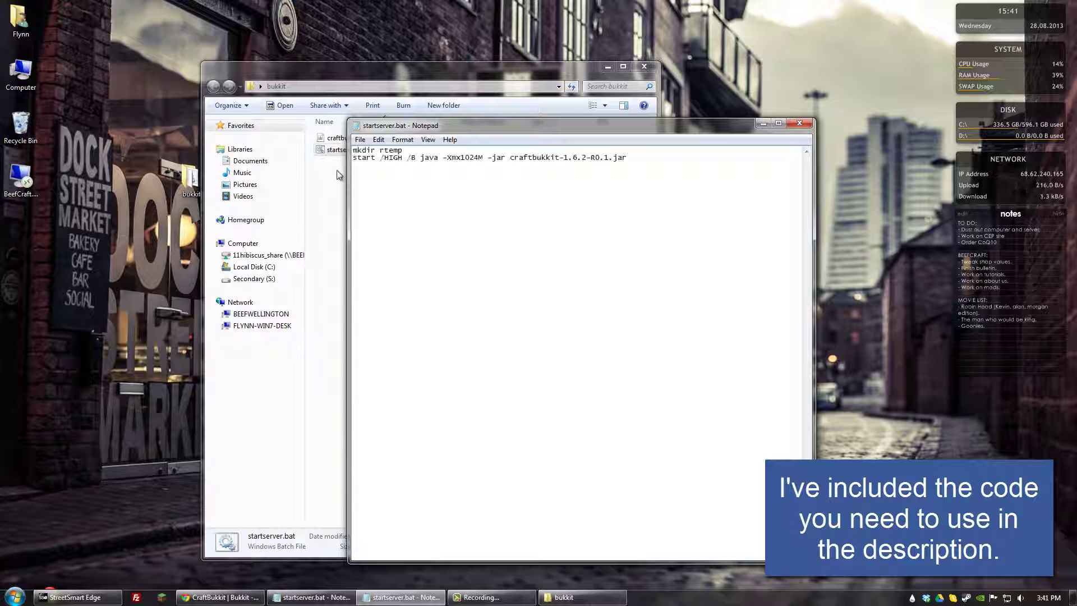
pyautogui.moveTo(412, 127); pyautogui.dragTo(375, 128)
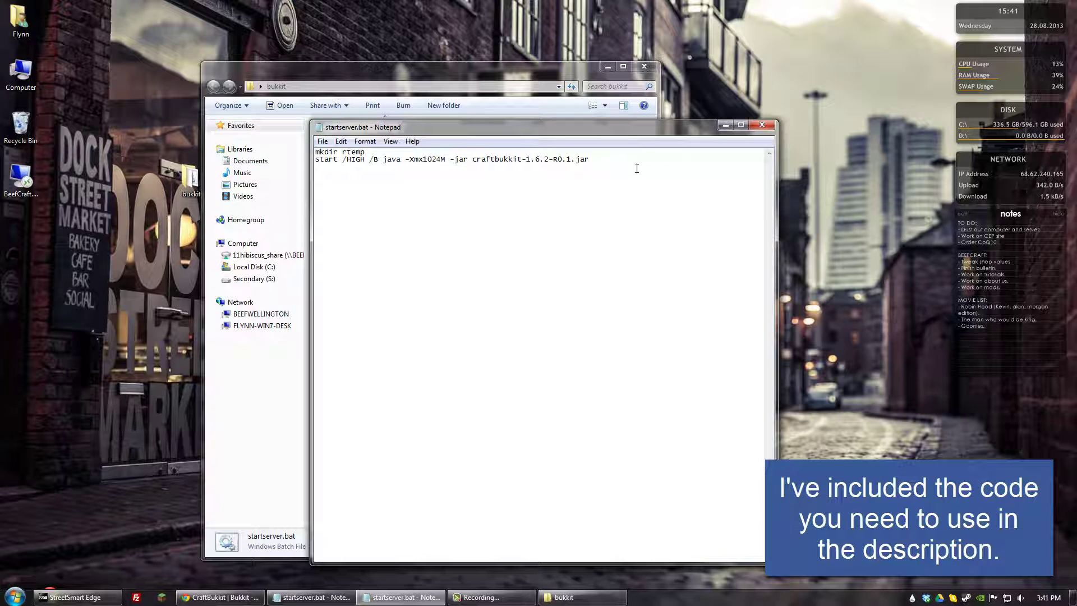
pyautogui.hotkey('ctrl', 'a')
pyautogui.click(421, 180)
pyautogui.moveTo(406, 159); pyautogui.dragTo(443, 160)
pyautogui.click(443, 197)
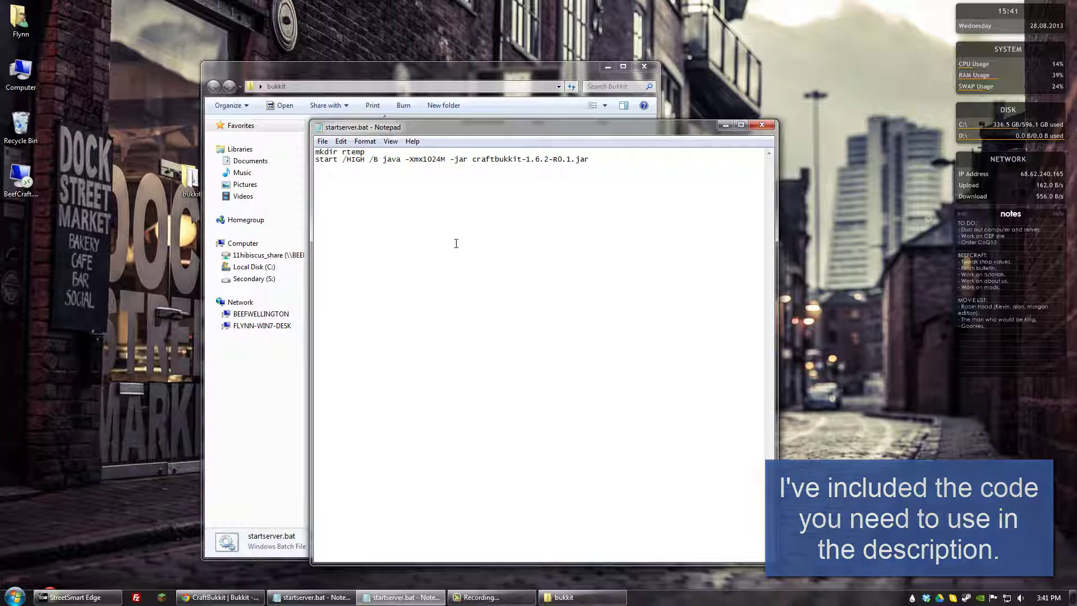
pyautogui.moveTo(471, 159); pyautogui.dragTo(598, 161)
# Check that the script's jar name matches the craftbukkit-1.6.2-R0.1.jar file in the bukkit folder
pyautogui.moveTo(529, 123); pyautogui.dragTo(753, 134)
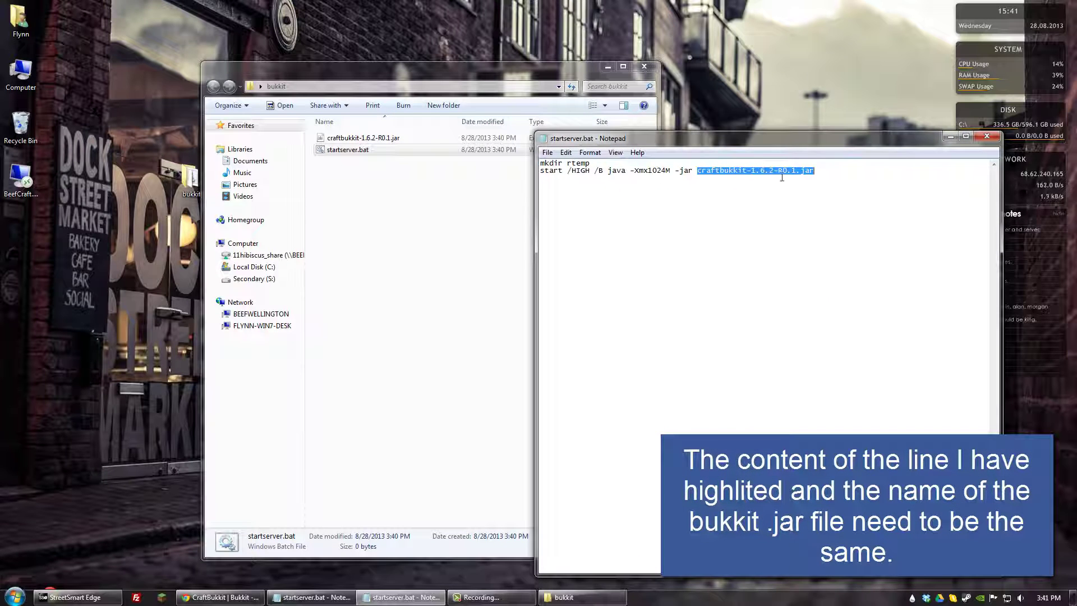
pyautogui.click(395, 69)
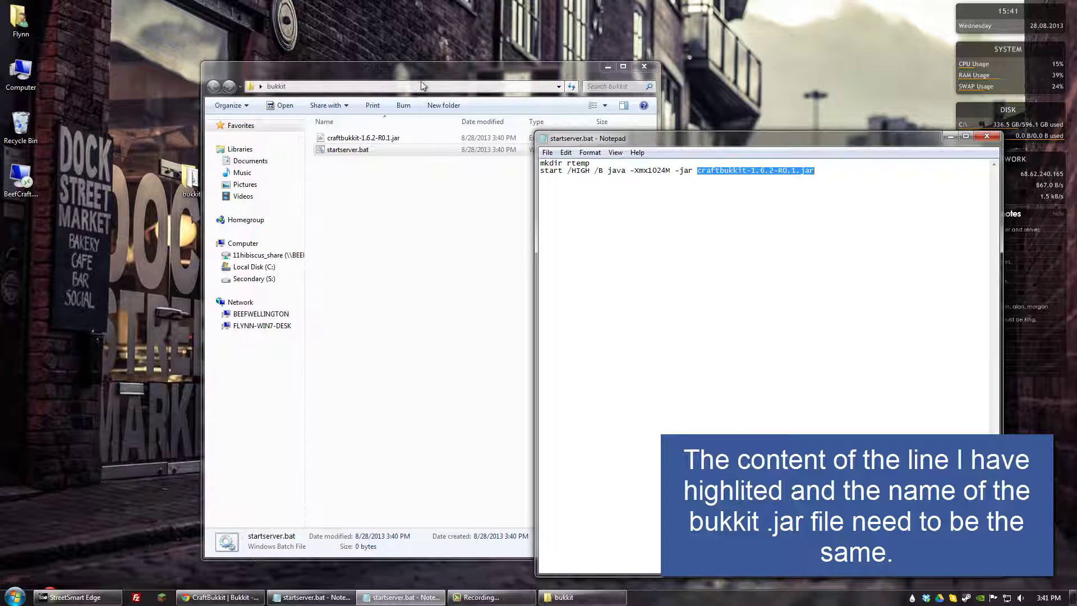
pyautogui.moveTo(395, 70); pyautogui.dragTo(251, 61)
pyautogui.click(229, 131)
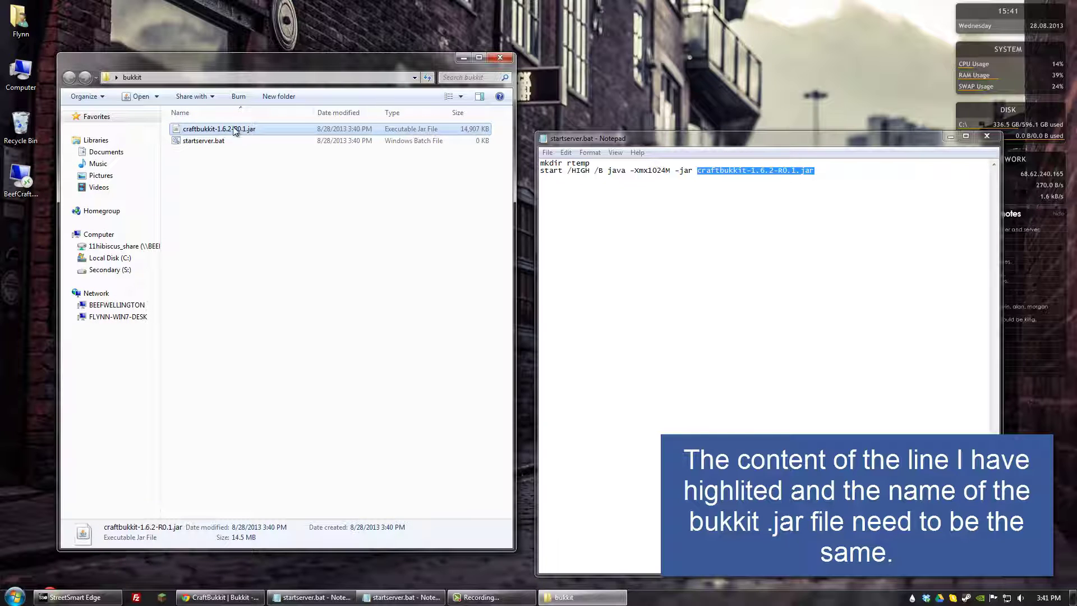
pyautogui.click(205, 139)
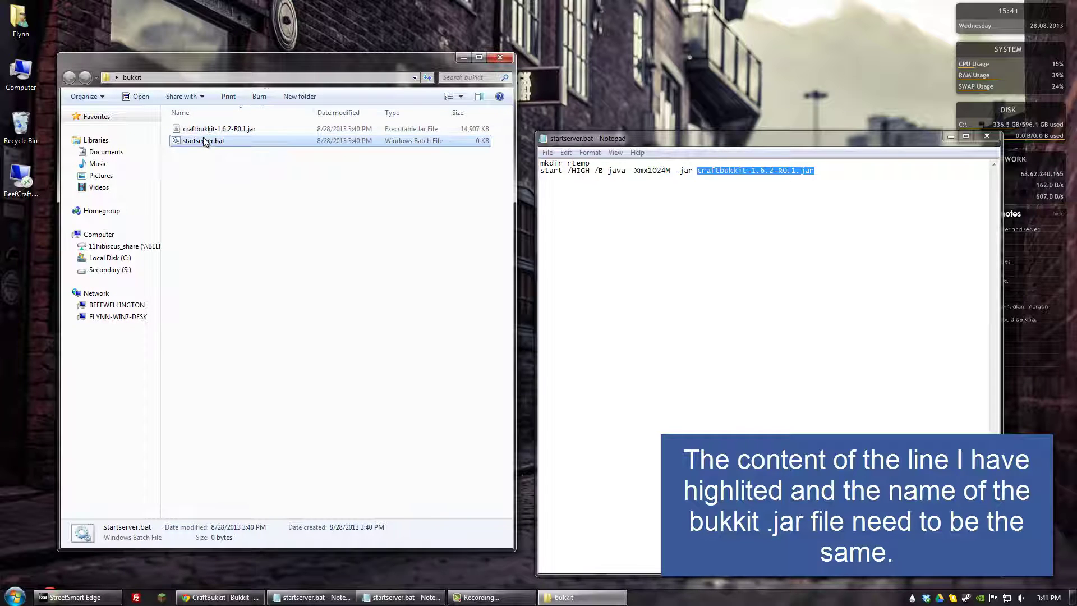
pyautogui.click(208, 132)
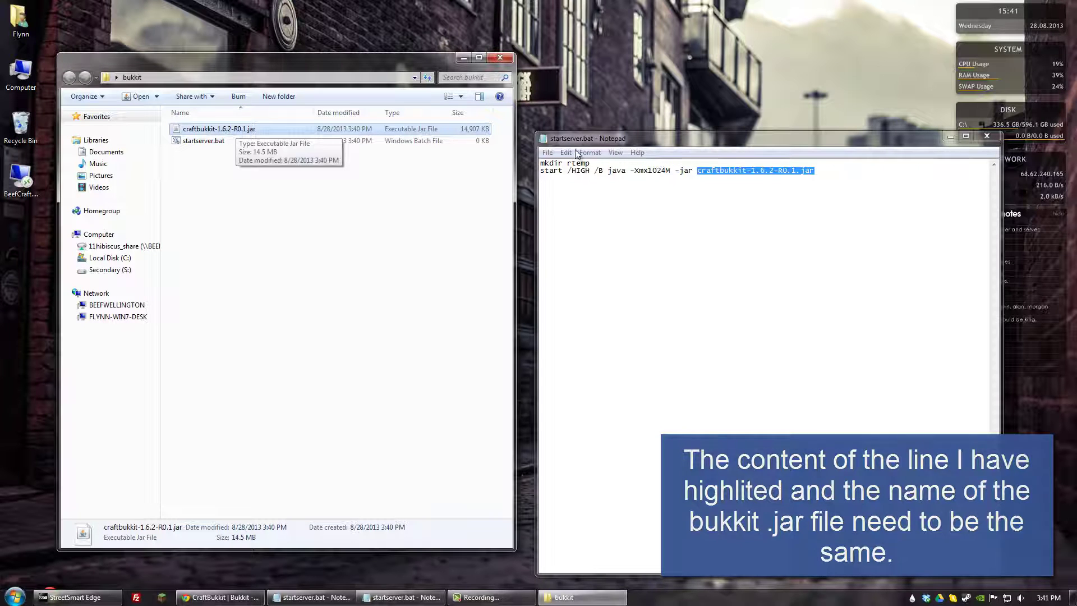
pyautogui.click(770, 170)
pyautogui.moveTo(769, 170); pyautogui.dragTo(774, 171)
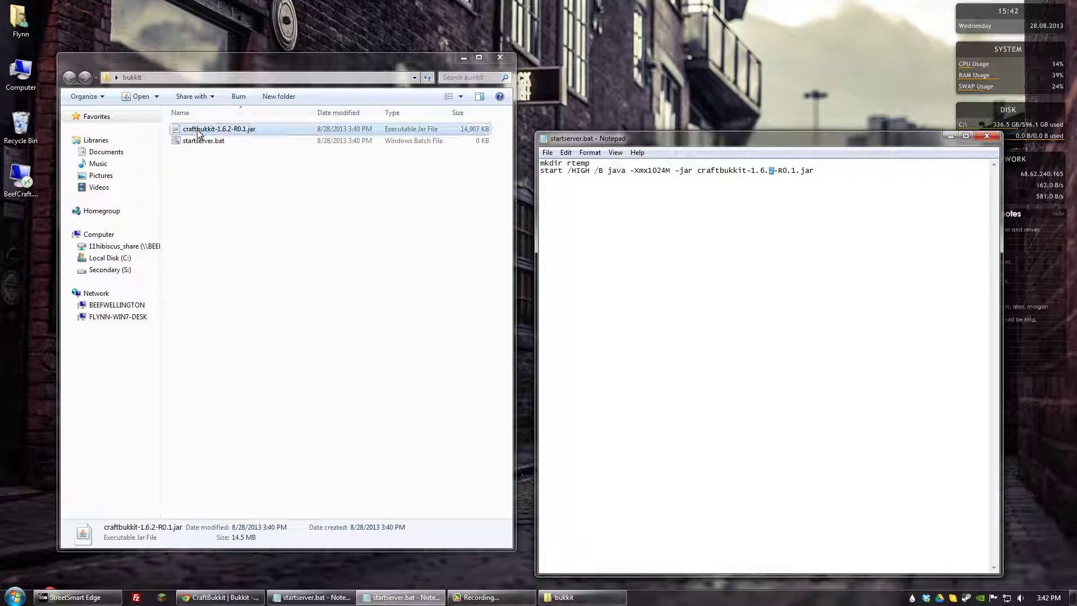
# Empty the Recycle Bin, permanently deleting its 3 items
pyautogui.rightClick(21, 125)
pyautogui.click(59, 147)
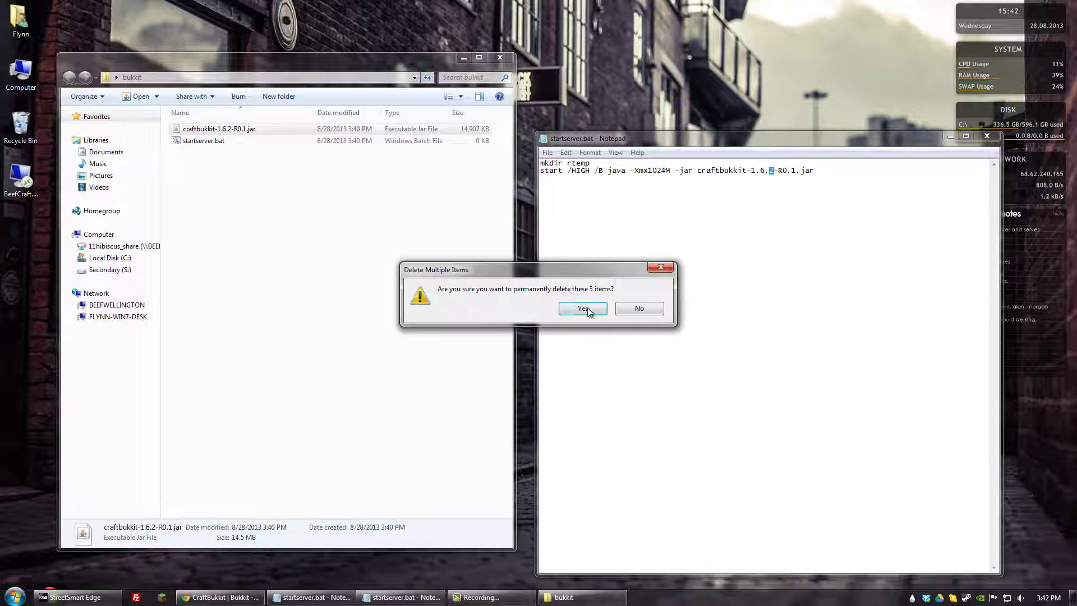
pyautogui.click(584, 309)
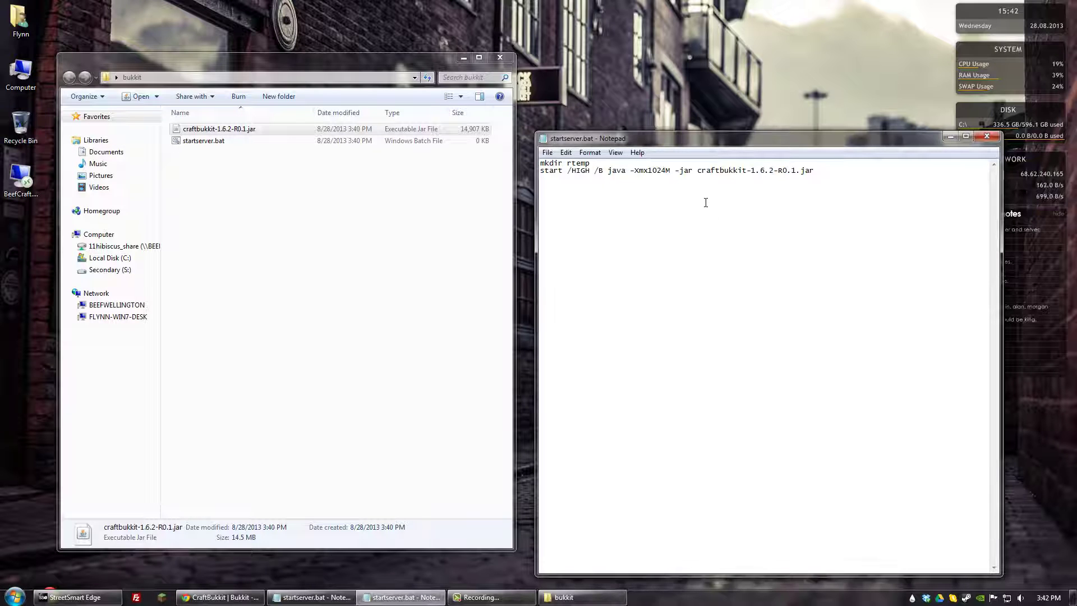
# Save the launch script in startserver.bat with File > Save and close Notepad
pyautogui.click(548, 152)
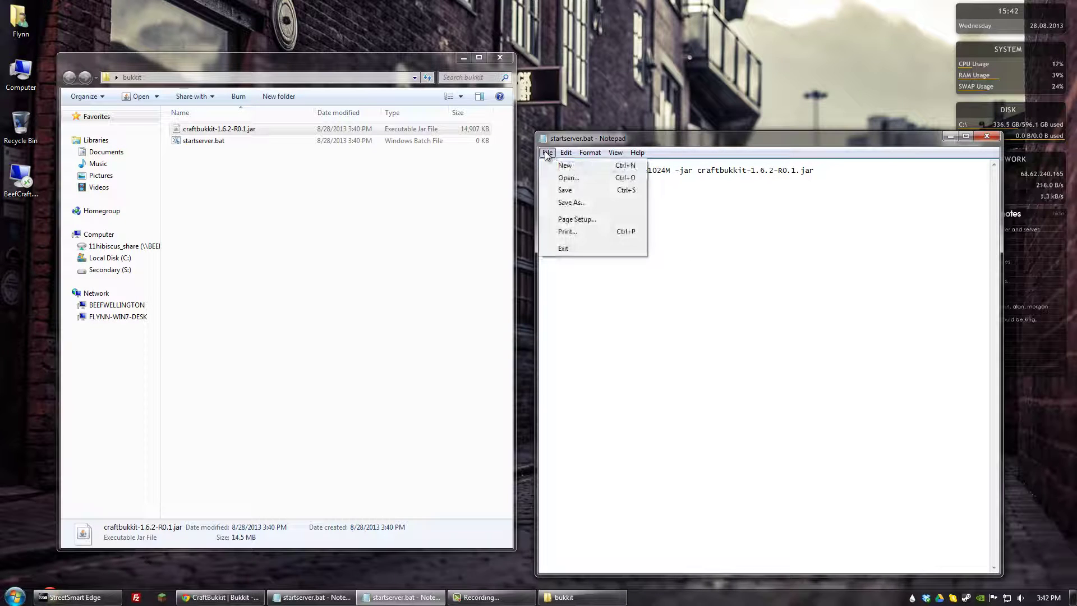
pyautogui.click(564, 189)
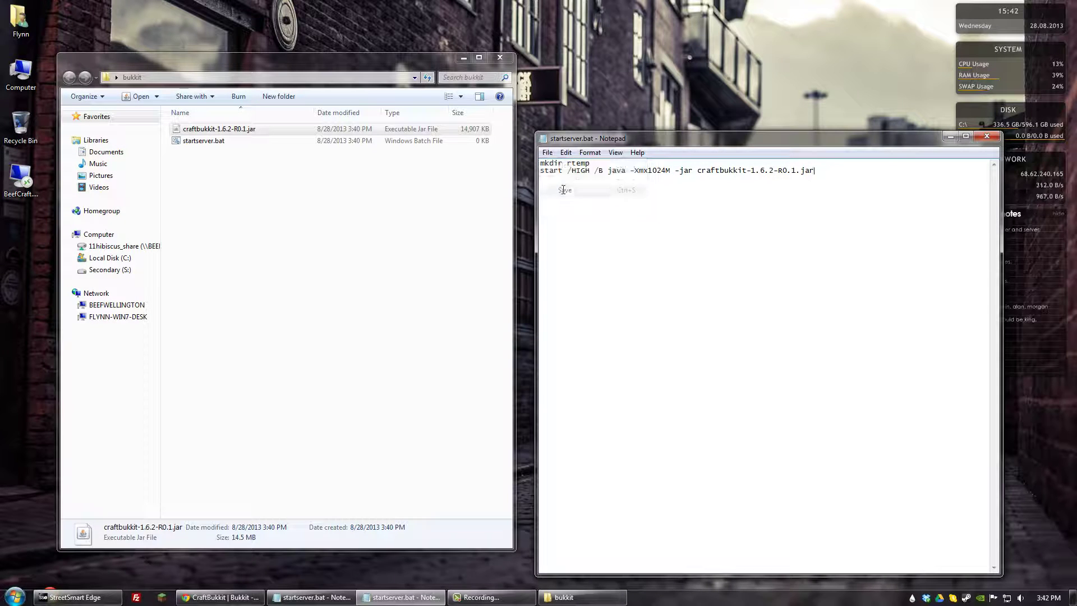
pyautogui.click(987, 136)
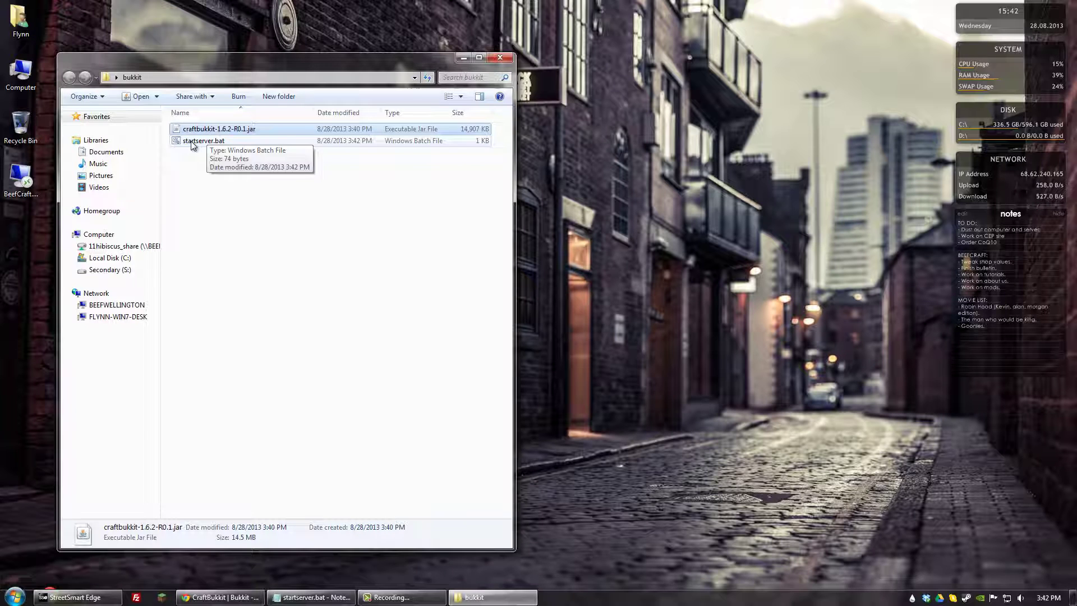
# Run startserver.bat and dock the server's Command Prompt window on the right half
pyautogui.doubleClick(191, 141)
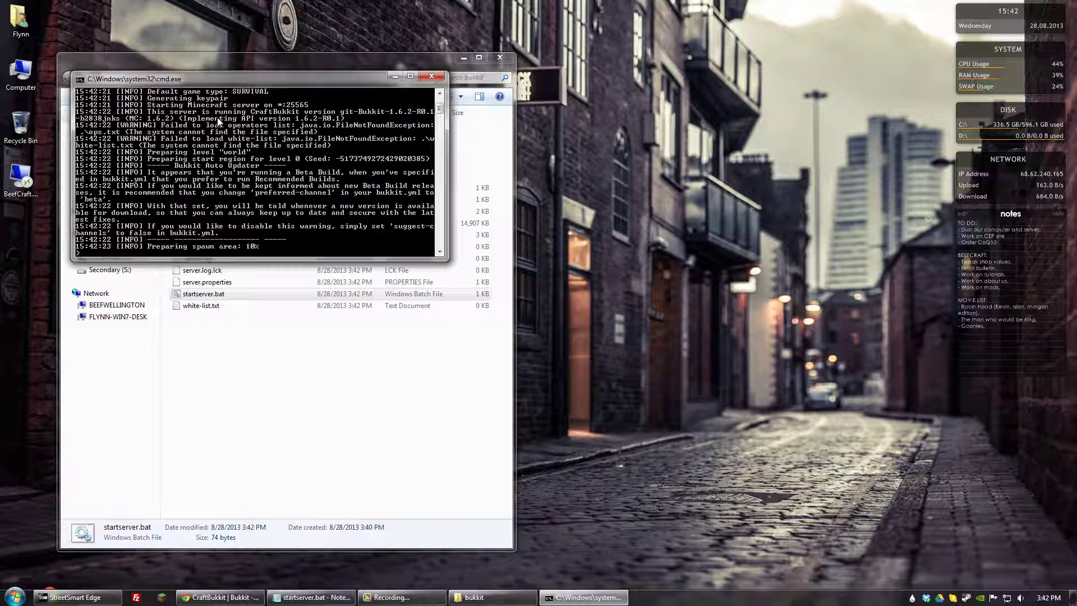
pyautogui.press('super+Right')
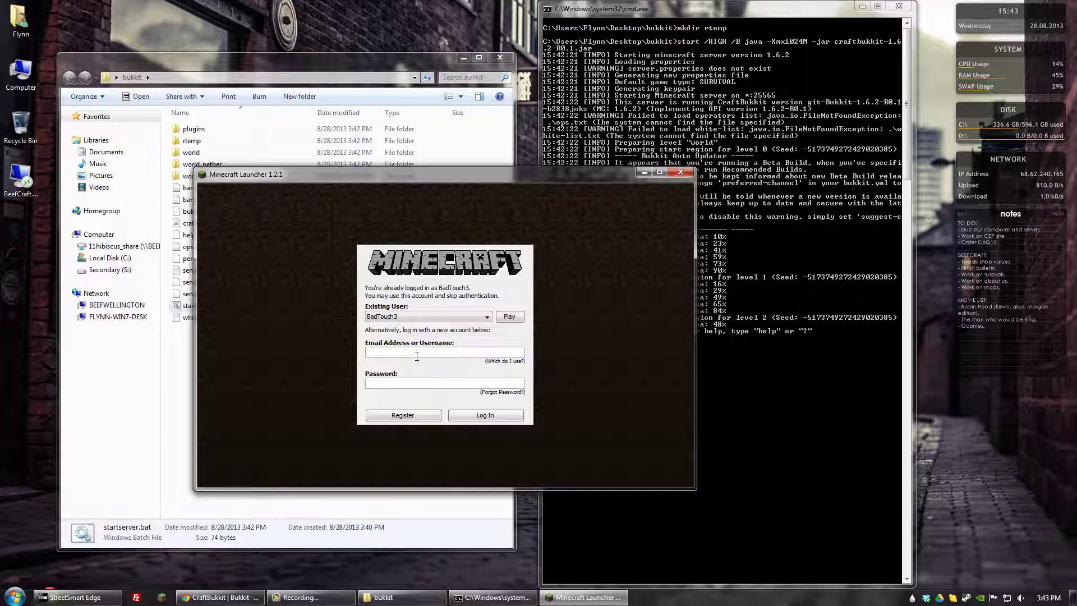
# Log in to the Minecraft Launcher with the account username and password
pyautogui.write('badtouch3')
pyautogui.press('Tab')
pyautogui.write('•••••••')
pyautogui.press('Return')
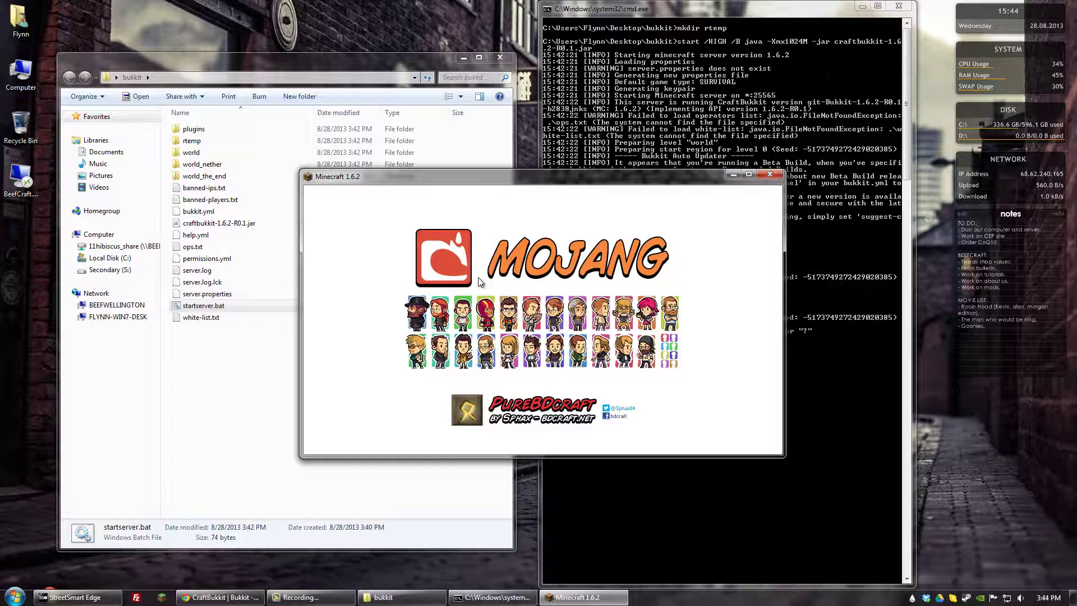
# From Multiplayer, Direct Connect to server address 'localhost', replacing the old address
pyautogui.click(533, 342)
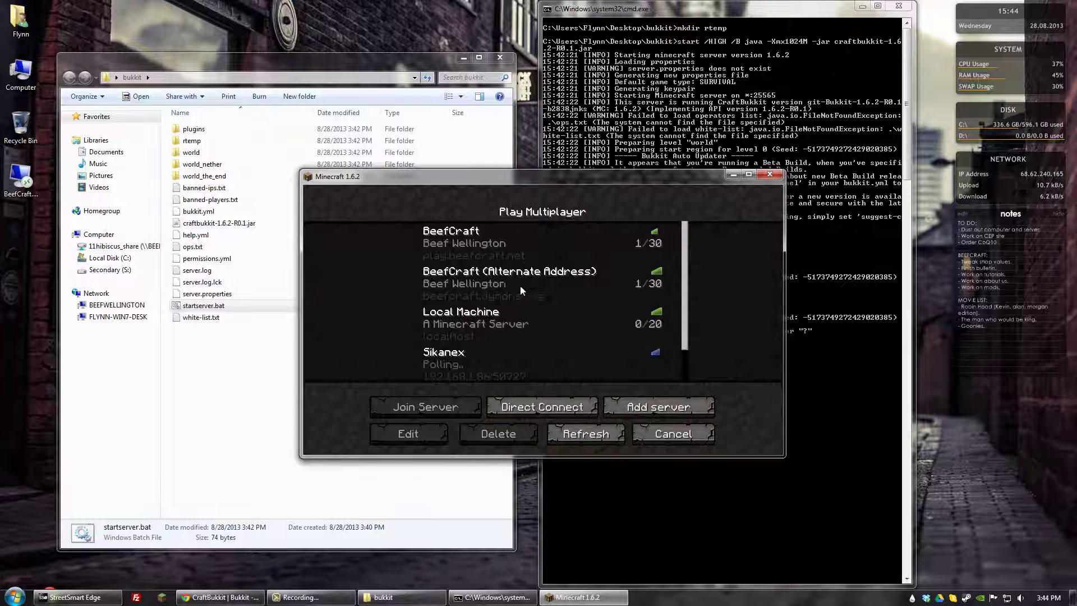
pyautogui.click(541, 410)
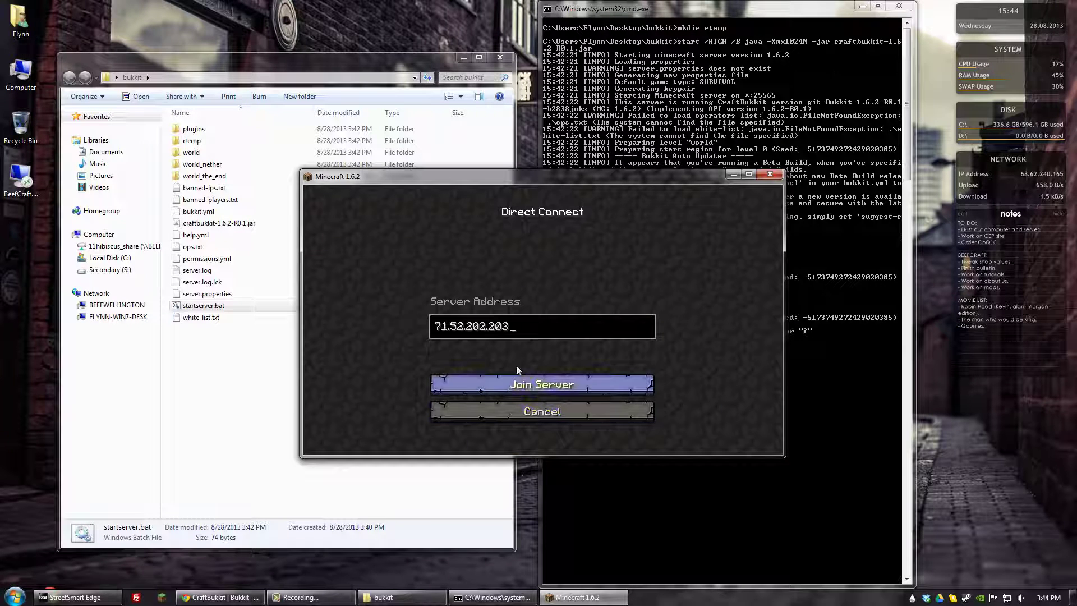
pyautogui.press('BackSpace')
pyautogui.press('BackSpace')
pyautogui.press('BackSpace')
pyautogui.press('BackSpace')
pyautogui.press('BackSpace')
pyautogui.press('BackSpace')
pyautogui.press('BackSpace')
pyautogui.press('BackSpace')
pyautogui.press('BackSpace')
pyautogui.press('BackSpace')
pyautogui.press('BackSpace')
pyautogui.press('BackSpace')
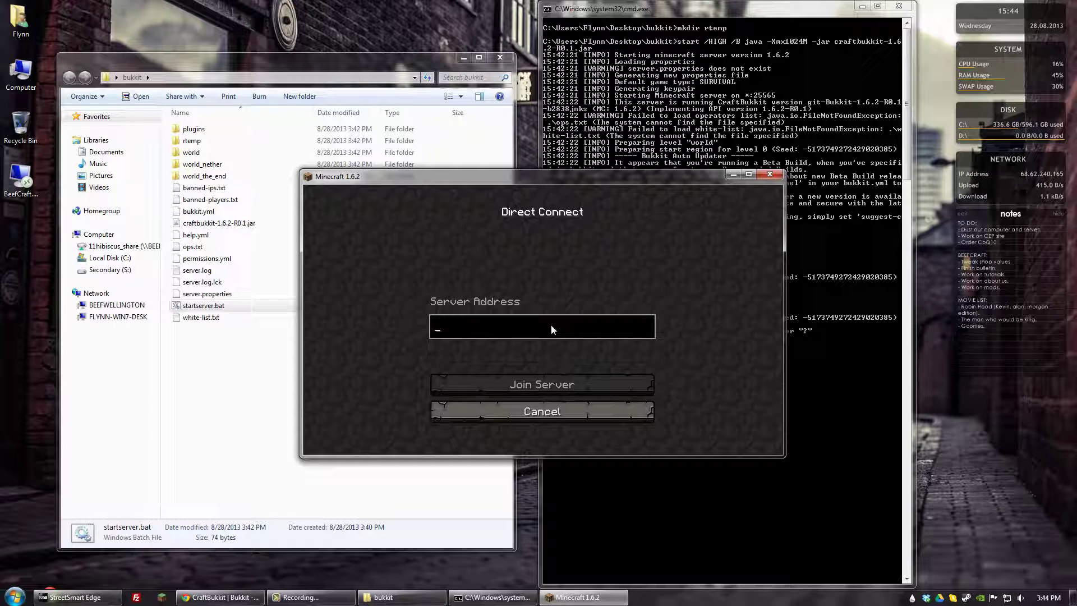
pyautogui.write('localhost')
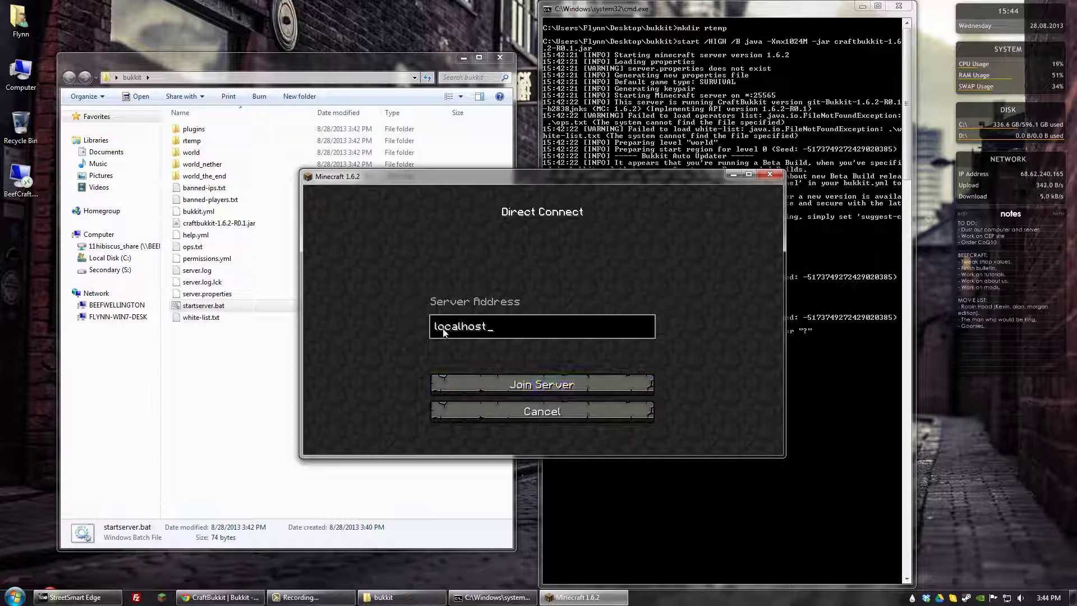
pyautogui.click(496, 386)
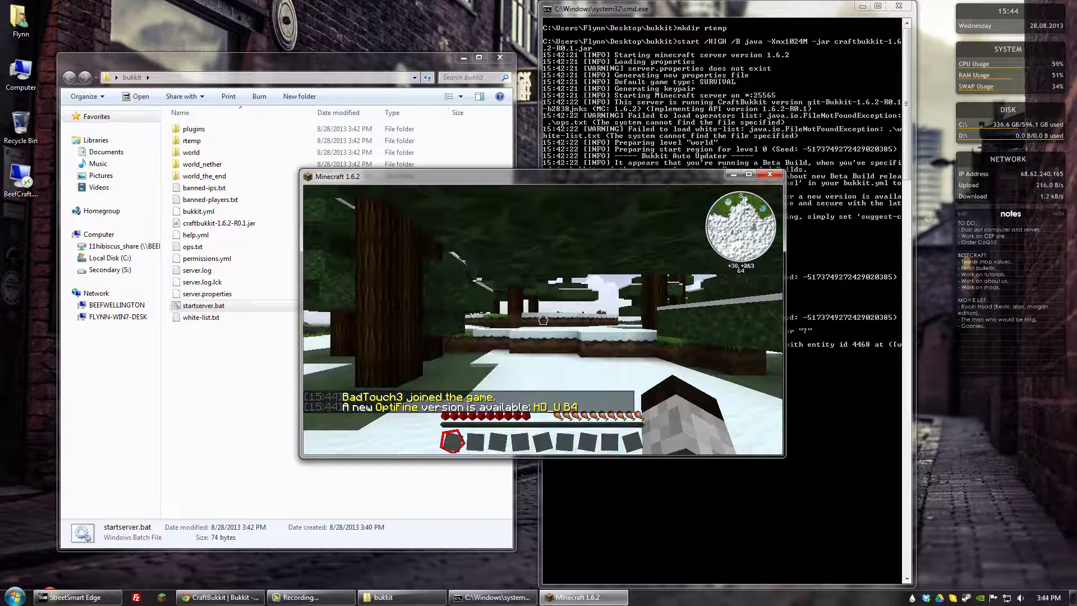
# Walk the player forward through the snowy spruce trees toward the dark horse
pyautogui.press('w')
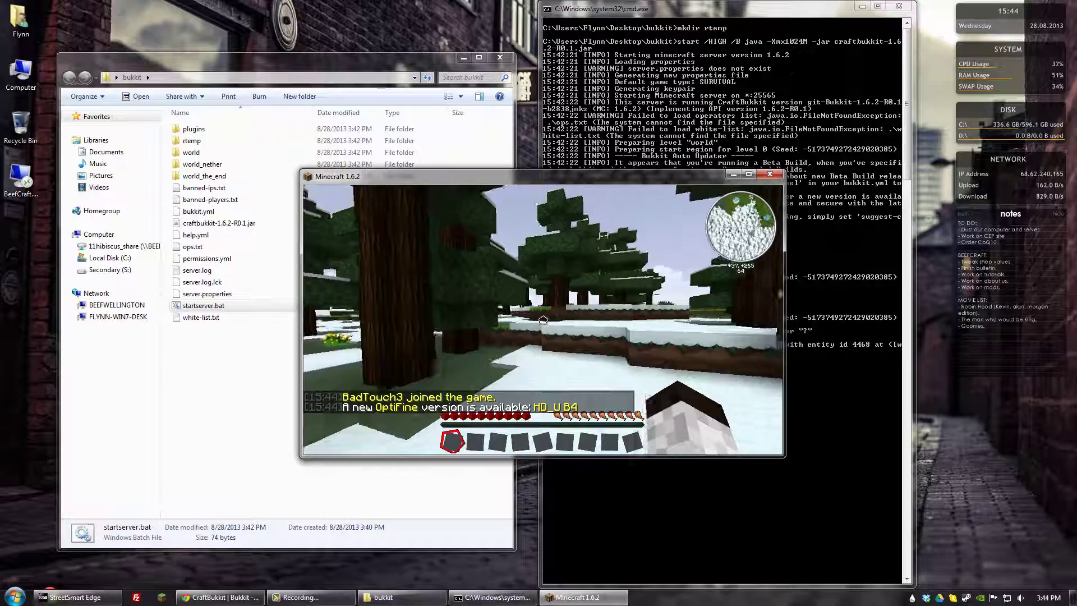
pyautogui.press('w')
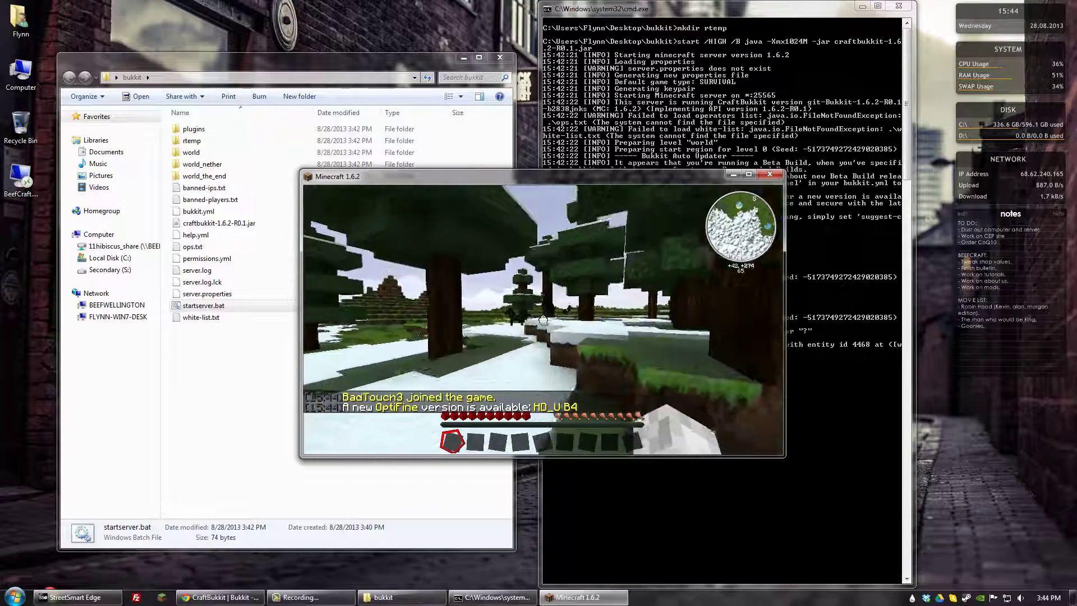
pyautogui.press('w')
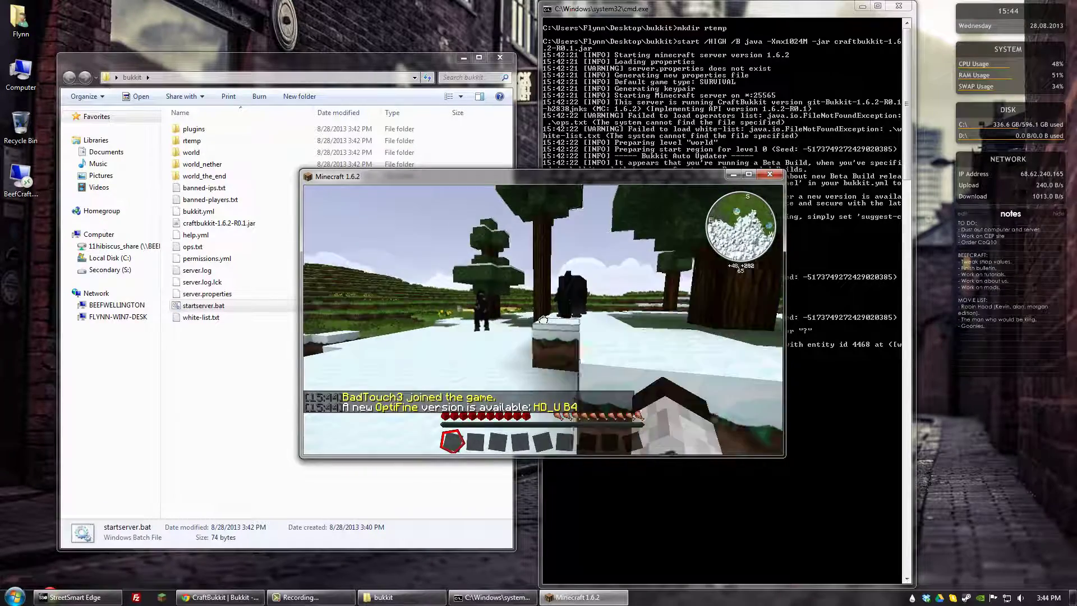